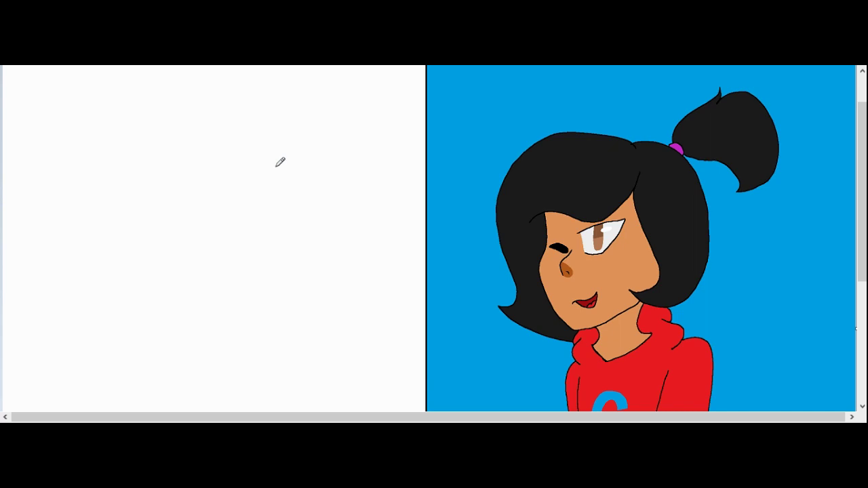
Step: Sketch the jaw and sides of the face in thin black strokes on the blank half beside the reference drawing
mouse_move(278, 154)
mouse_down()
mouse_move(274, 208)
mouse_move(255, 204)
mouse_move(271, 194)
mouse_move(268, 247)
mouse_move(279, 244)
mouse_move(255, 306)
mouse_move(225, 309)
mouse_up()
drag(263, 280, 226, 317)
mouse_move(249, 301)
mouse_down()
mouse_move(228, 332)
mouse_move(171, 294)
mouse_move(153, 278)
mouse_move(160, 263)
mouse_move(149, 212)
mouse_move(161, 262)
mouse_up()
drag(155, 230, 146, 194)
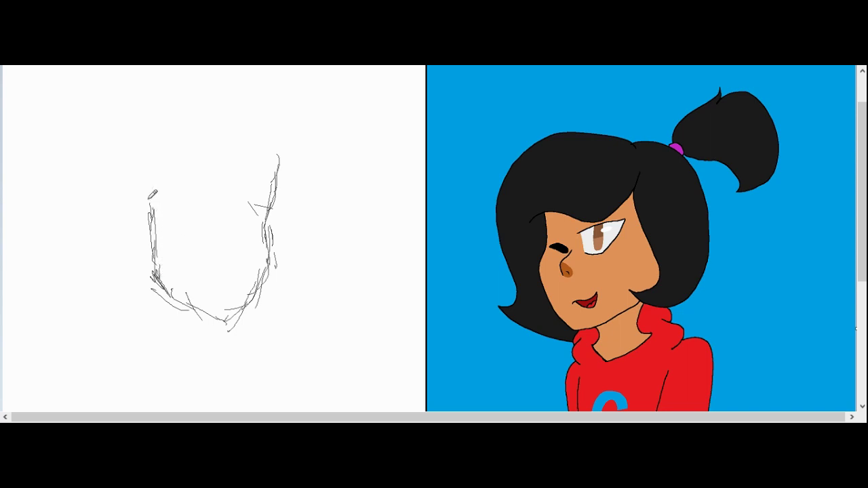
Step: Sketch the neck, shoulders and tapering torso below the face, adding a sleeve line inside each side of the body
drag(861, 192, 862, 258)
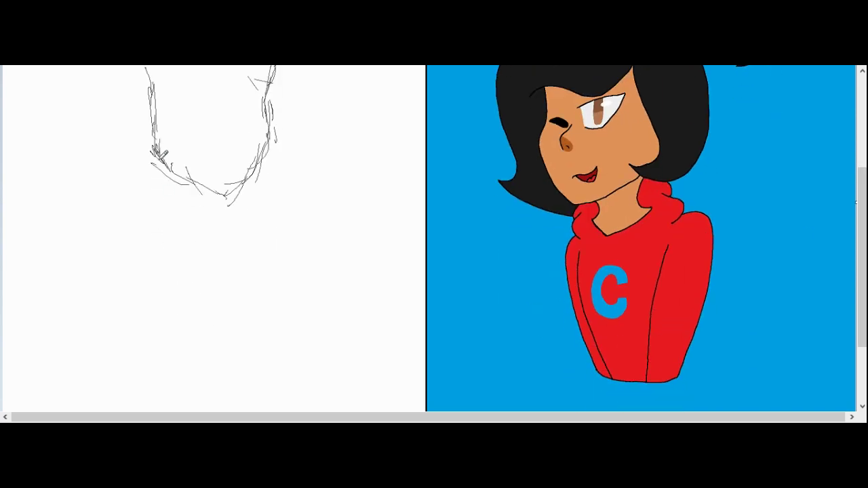
mouse_move(159, 154)
mouse_down()
mouse_move(182, 184)
mouse_move(172, 213)
mouse_move(184, 208)
mouse_move(126, 228)
mouse_move(139, 252)
mouse_move(134, 295)
mouse_up()
drag(127, 241, 155, 317)
mouse_move(221, 189)
mouse_down()
mouse_move(211, 205)
mouse_move(229, 211)
mouse_move(218, 198)
mouse_move(234, 208)
mouse_move(239, 224)
mouse_move(212, 222)
mouse_move(235, 271)
mouse_move(223, 339)
mouse_up()
mouse_move(143, 294)
mouse_down()
mouse_move(159, 342)
mouse_move(186, 353)
mouse_move(166, 350)
mouse_move(208, 355)
mouse_move(221, 343)
mouse_move(218, 354)
mouse_up()
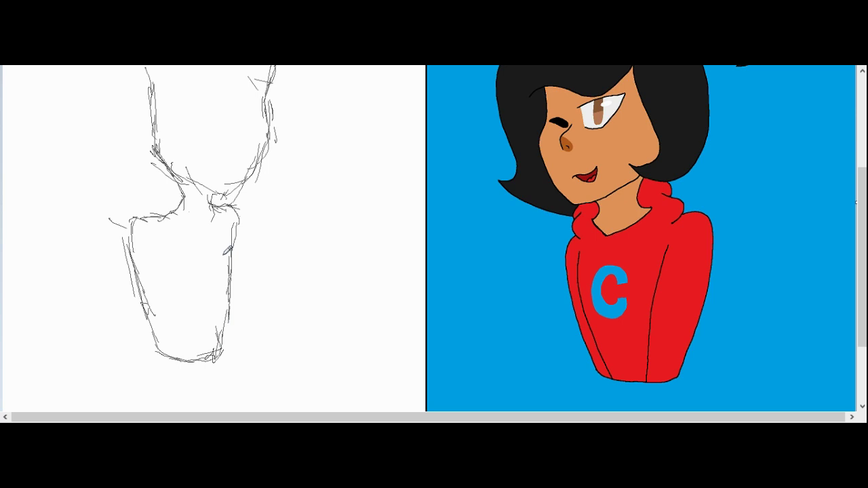
drag(224, 231, 219, 332)
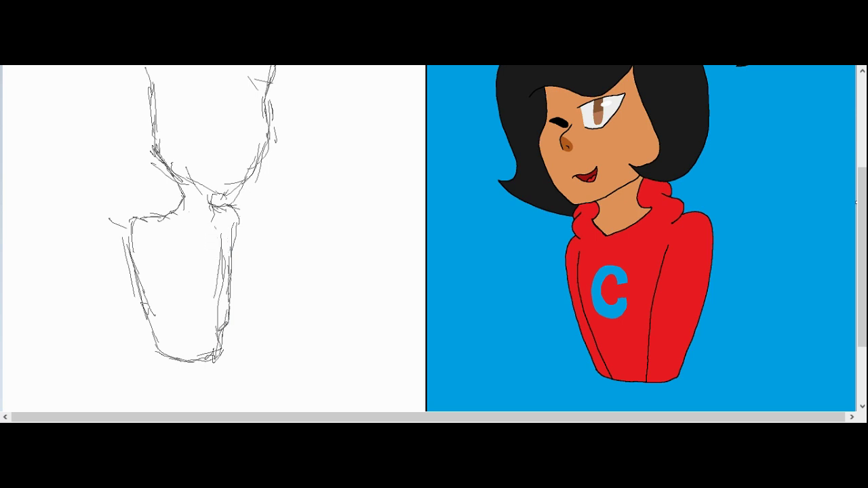
drag(222, 270, 204, 344)
drag(156, 225, 178, 354)
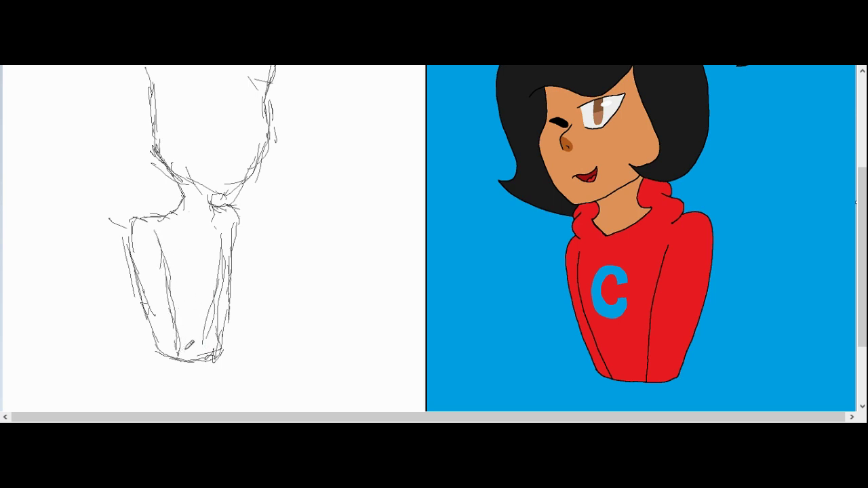
Step: Sketch the fringe as a curve dipping across the forehead and extending past the right edge of the face
click(211, 144)
drag(357, 147, 376, 199)
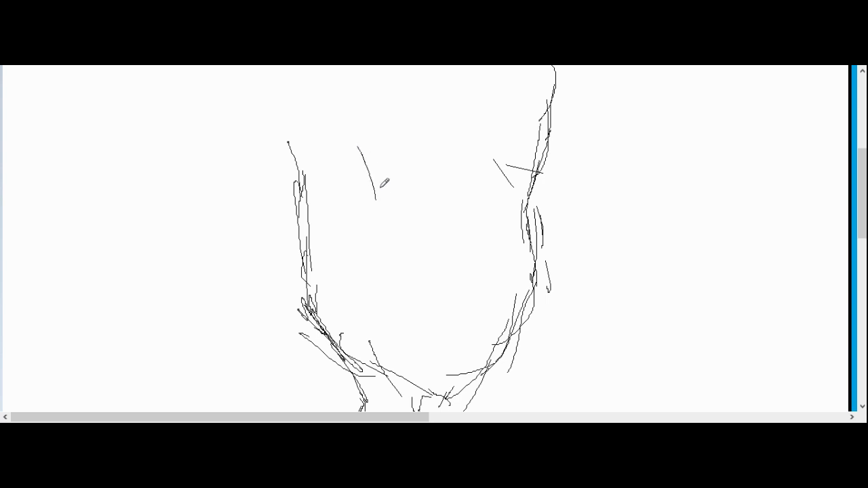
drag(367, 168, 430, 226)
drag(388, 202, 495, 216)
drag(463, 216, 544, 193)
mouse_move(495, 203)
mouse_down()
mouse_move(581, 186)
mouse_move(567, 226)
mouse_up()
Step: Sketch the top of the hair above the fringe and curve it down over the right side of the head
drag(862, 193, 862, 175)
mouse_move(349, 139)
mouse_down()
mouse_move(413, 100)
mouse_move(484, 78)
mouse_up()
mouse_move(380, 102)
mouse_down()
mouse_move(584, 85)
mouse_move(606, 193)
mouse_up()
drag(569, 109, 640, 272)
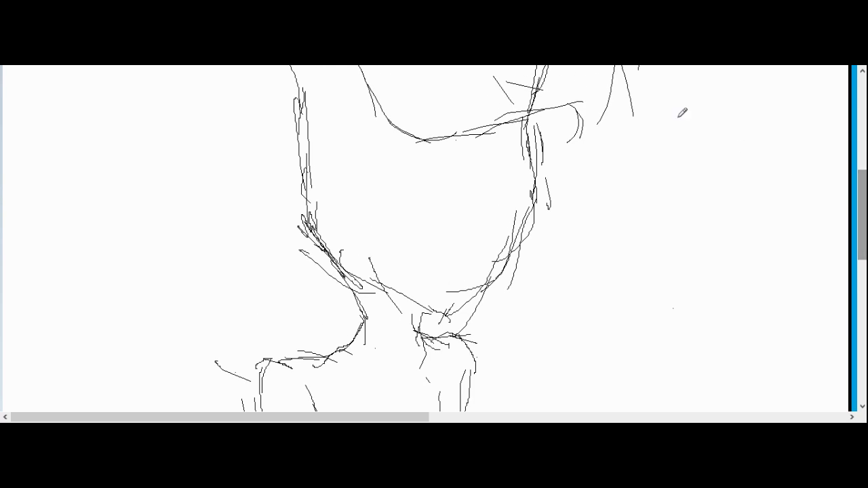
Step: Continue the hair down the right side into an outward-flicked tip and bring its lower edge back to the chin
mouse_move(624, 90)
mouse_down()
mouse_move(603, 135)
mouse_move(608, 165)
mouse_up()
drag(609, 123, 591, 186)
drag(604, 155, 583, 213)
mouse_move(593, 190)
mouse_down()
mouse_move(633, 224)
mouse_move(654, 205)
mouse_up()
drag(654, 206, 594, 267)
drag(628, 236, 541, 294)
drag(596, 268, 485, 302)
drag(543, 289, 490, 289)
Step: Sketch the left side of the hair from the crown down past the cheek, with a pointed lock curving back up to the fringe
drag(862, 214, 862, 158)
mouse_move(362, 177)
mouse_down()
mouse_move(247, 228)
mouse_move(202, 283)
mouse_up()
drag(203, 220, 226, 350)
drag(190, 273, 198, 376)
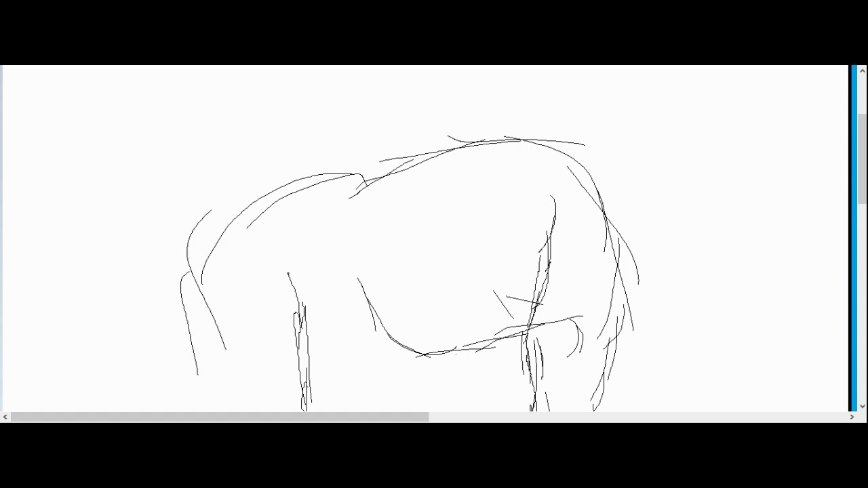
drag(326, 328, 279, 357)
drag(398, 302, 373, 310)
drag(862, 177, 862, 228)
drag(214, 100, 208, 238)
mouse_move(193, 163)
mouse_down()
mouse_move(311, 269)
mouse_move(363, 277)
mouse_up()
mouse_move(238, 264)
mouse_down()
mouse_move(406, 211)
mouse_move(362, 87)
mouse_up()
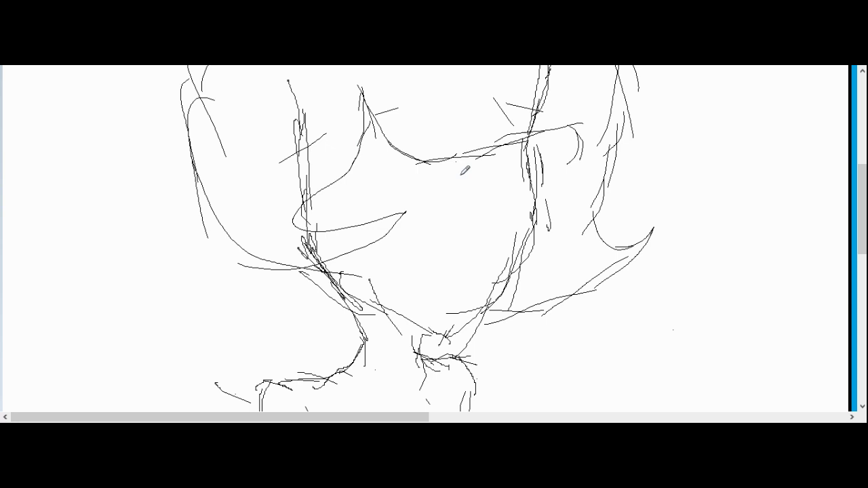
Step: Sketch the narrow far eye and the large angular near eye with its iris below the fringe
mouse_move(490, 190)
mouse_down()
mouse_move(494, 205)
mouse_move(510, 177)
mouse_move(495, 179)
mouse_move(513, 178)
mouse_up()
mouse_move(454, 177)
mouse_down()
mouse_move(417, 165)
mouse_move(379, 168)
mouse_move(387, 216)
mouse_move(449, 218)
mouse_move(410, 241)
mouse_up()
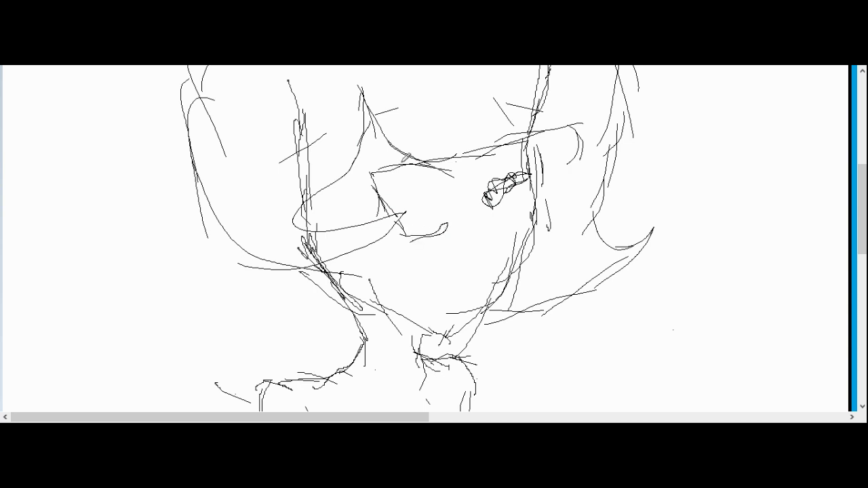
mouse_move(401, 169)
mouse_down()
mouse_move(434, 210)
mouse_move(432, 171)
mouse_up()
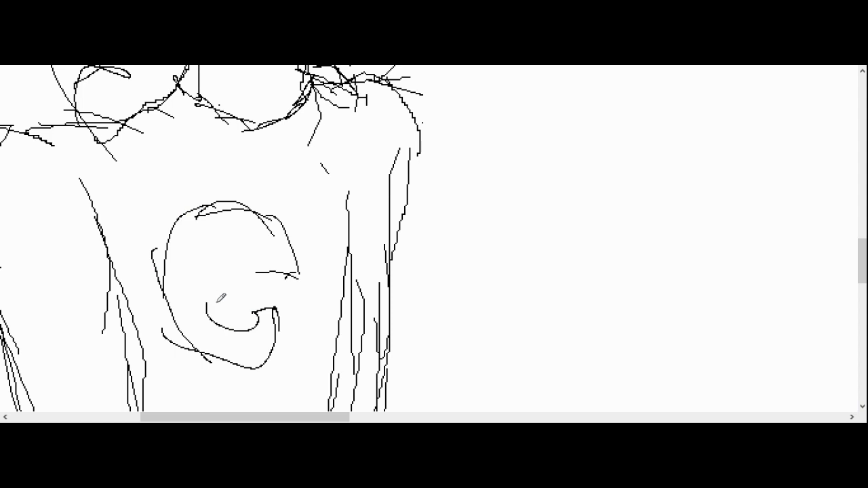
Step: Sketch the inner contour of the block letter C on the chest to close the letter's outline
drag(212, 329, 187, 259)
mouse_move(191, 290)
mouse_down()
mouse_move(191, 278)
mouse_move(227, 241)
mouse_up()
mouse_move(199, 253)
mouse_down()
mouse_move(223, 240)
mouse_move(266, 270)
mouse_up()
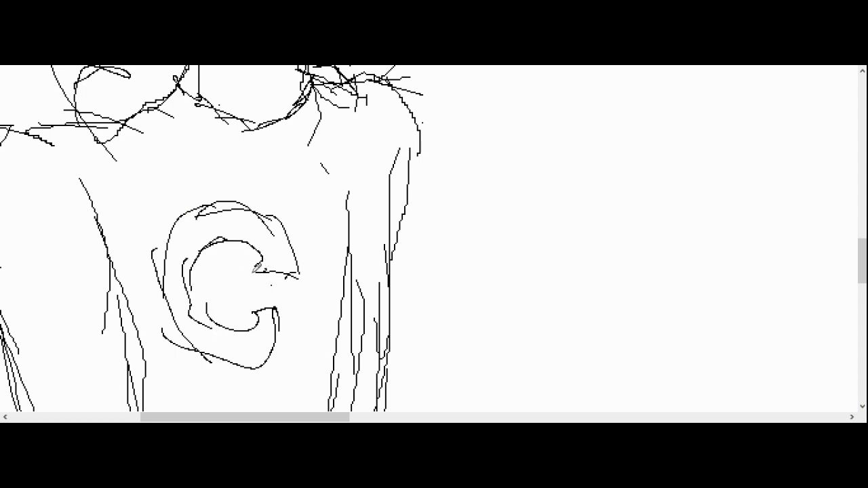
scroll(213, 67, down, 3)
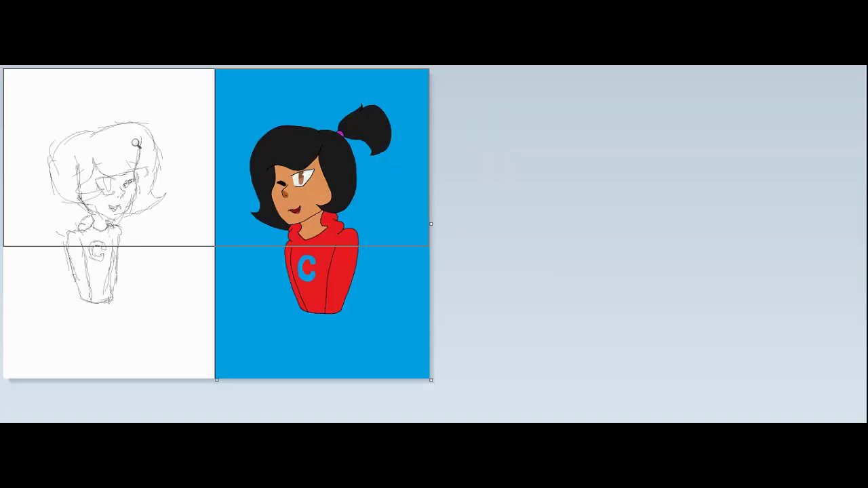
Step: Sketch a ponytail with a hair tie on the upper left side of the head
click(126, 155)
click(142, 189)
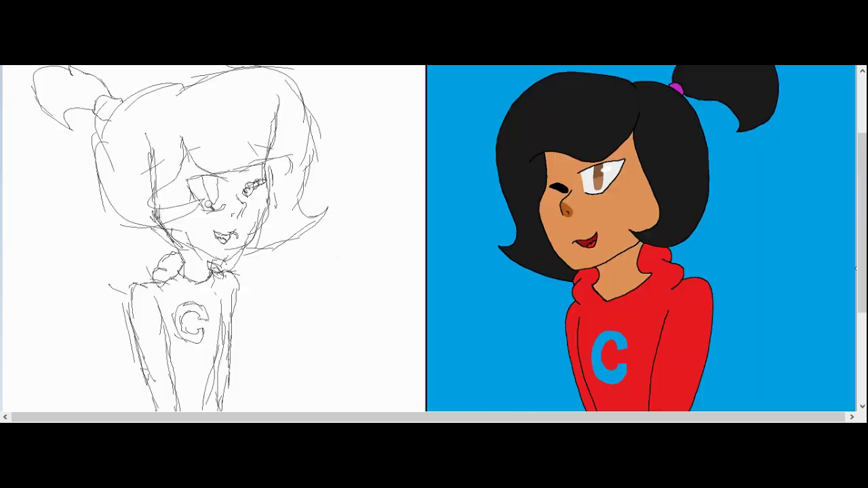
drag(19, 155, 448, 328)
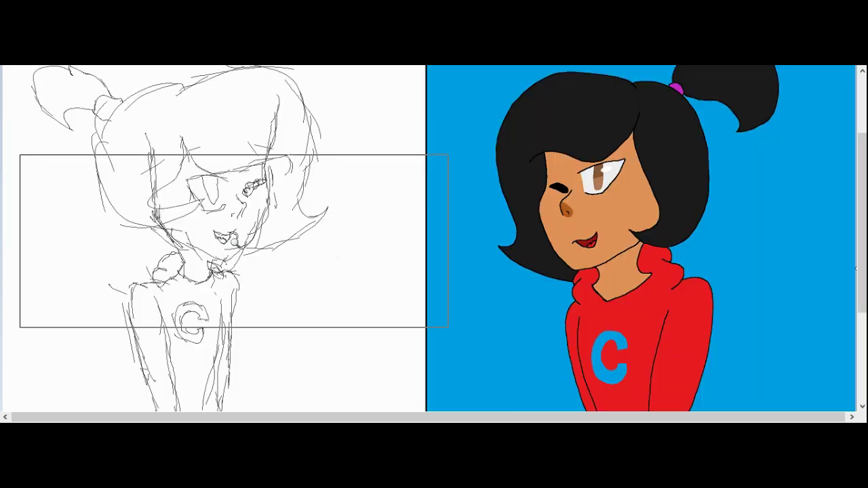
key(Escape)
click(381, 110)
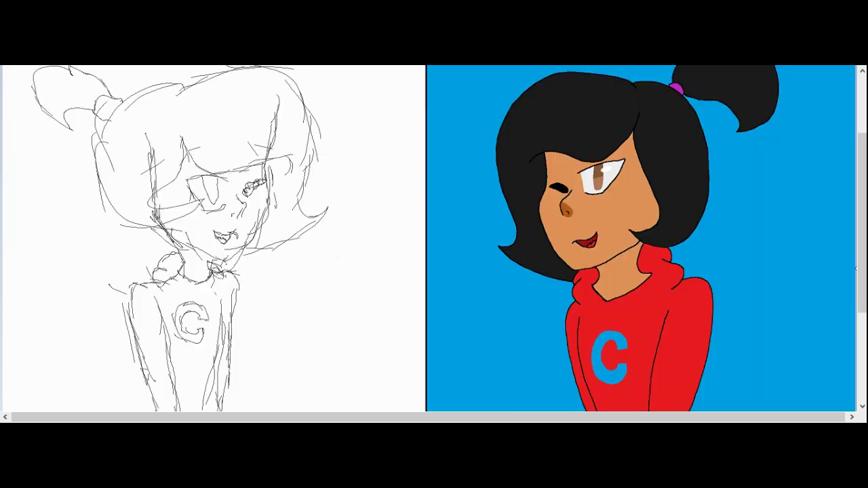
Step: Trace the fringe and the outline of the face in thicker red lines over the rough sketch
click(204, 144)
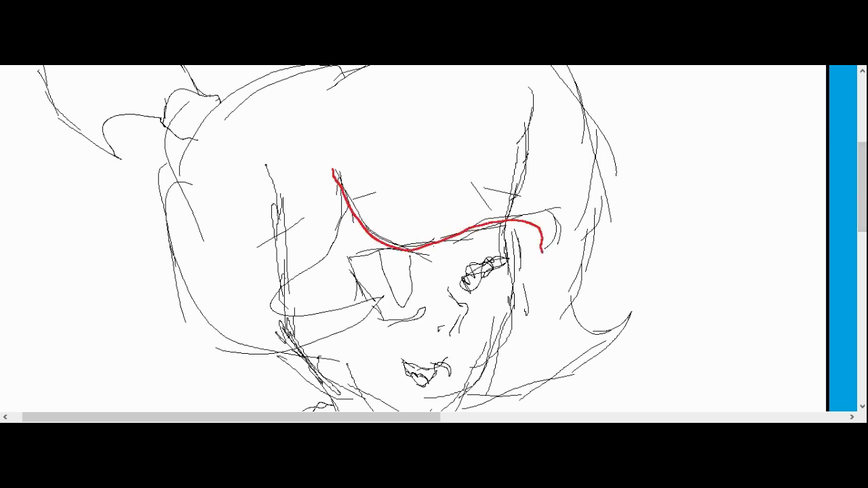
drag(862, 226, 862, 260)
mouse_move(503, 95)
mouse_down()
mouse_move(500, 223)
mouse_move(421, 295)
mouse_move(284, 226)
mouse_up()
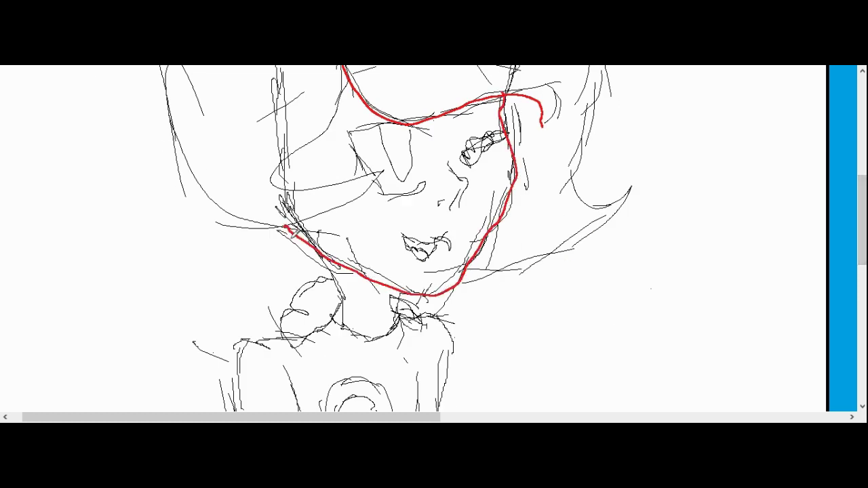
Step: Trace the whole outer hair outline in red, including the lock over the cheek and the flicked tip ending at the chin
scroll(445, 122, up, 3)
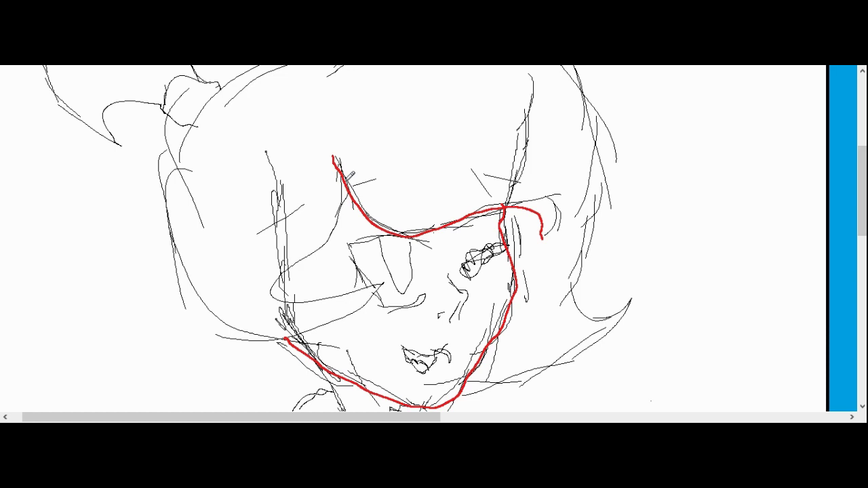
mouse_move(348, 179)
mouse_down()
mouse_move(278, 270)
mouse_move(340, 316)
mouse_move(212, 353)
mouse_move(204, 127)
mouse_move(326, 73)
mouse_up()
scroll(814, 170, up, 1)
mouse_move(308, 126)
mouse_down()
mouse_move(446, 66)
mouse_move(588, 310)
mouse_move(632, 336)
mouse_up()
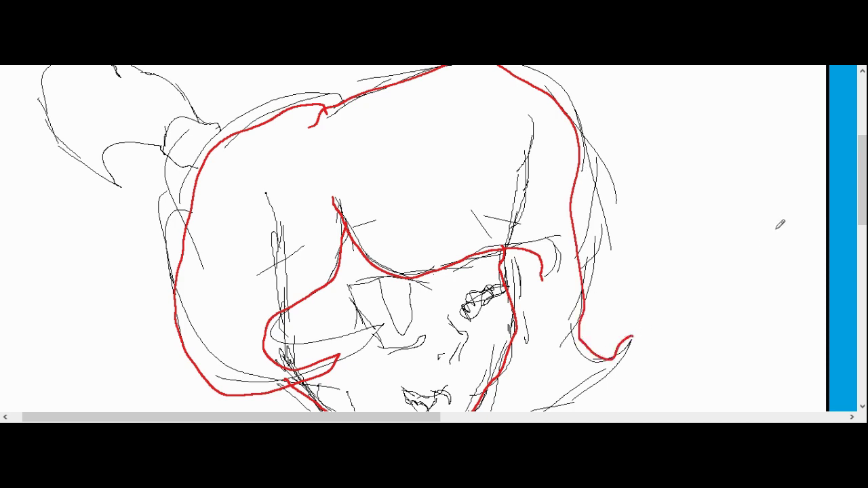
drag(862, 179, 862, 227)
mouse_move(632, 152)
mouse_down()
mouse_move(487, 255)
mouse_move(459, 252)
mouse_up()
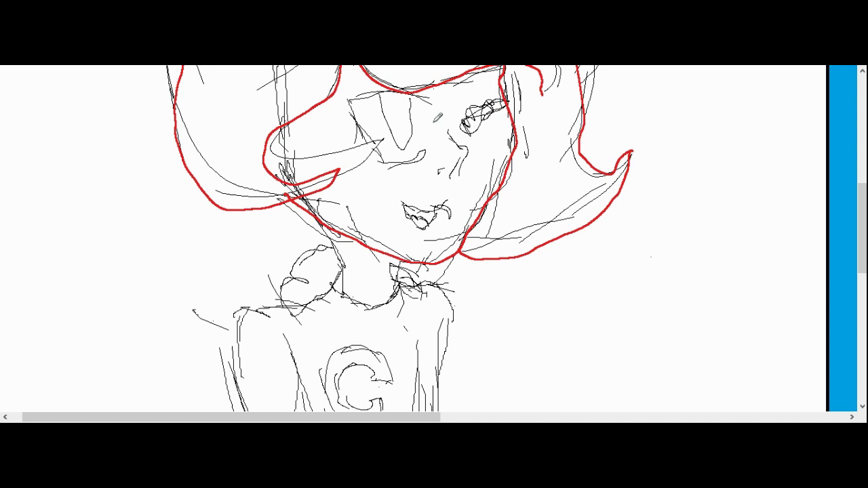
Step: Trace the nose, both eyes with the iris, and the open mouth in red
mouse_move(444, 126)
mouse_down()
mouse_move(463, 150)
mouse_move(465, 178)
mouse_move(442, 179)
mouse_up()
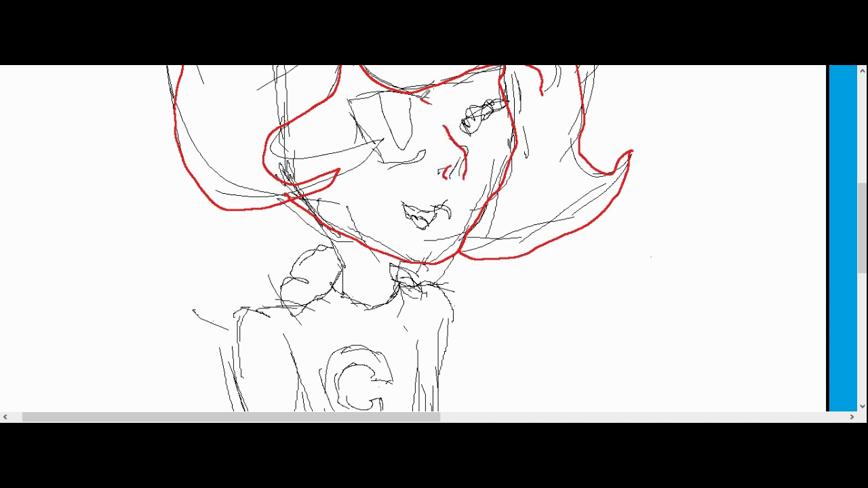
mouse_move(429, 101)
mouse_down()
mouse_move(344, 112)
mouse_move(384, 166)
mouse_move(420, 166)
mouse_up()
mouse_move(381, 94)
mouse_down()
mouse_move(378, 110)
mouse_move(414, 133)
mouse_move(408, 93)
mouse_up()
mouse_move(508, 101)
mouse_down()
mouse_move(468, 114)
mouse_move(516, 102)
mouse_up()
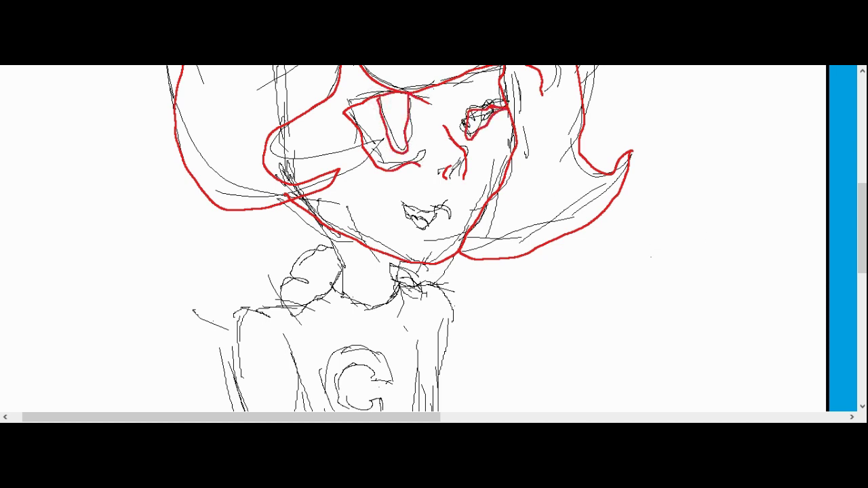
mouse_move(400, 201)
mouse_down()
mouse_move(466, 204)
mouse_move(417, 218)
mouse_move(446, 201)
mouse_move(419, 220)
mouse_move(428, 218)
mouse_up()
Step: Trace the neck, the curved neckline and both sides of the hood in red
drag(331, 231, 335, 290)
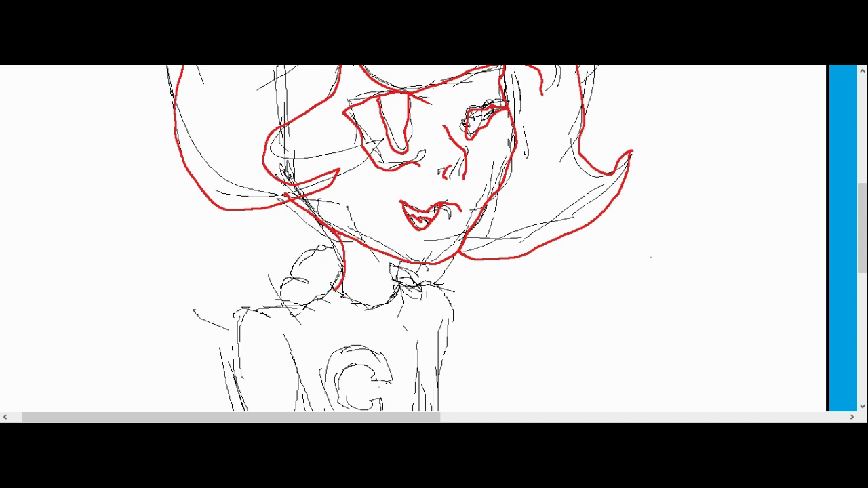
drag(403, 259, 401, 285)
scroll(727, 236, down, 3)
mouse_move(404, 169)
mouse_down()
mouse_move(368, 196)
mouse_move(341, 173)
mouse_up()
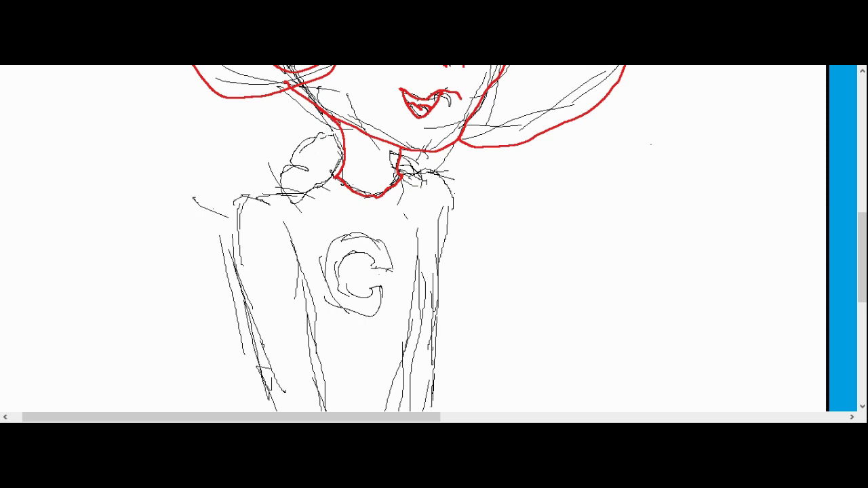
mouse_move(341, 134)
mouse_down()
mouse_move(290, 182)
mouse_move(311, 203)
mouse_up()
mouse_move(400, 151)
mouse_down()
mouse_move(425, 151)
mouse_move(439, 175)
mouse_move(423, 215)
mouse_up()
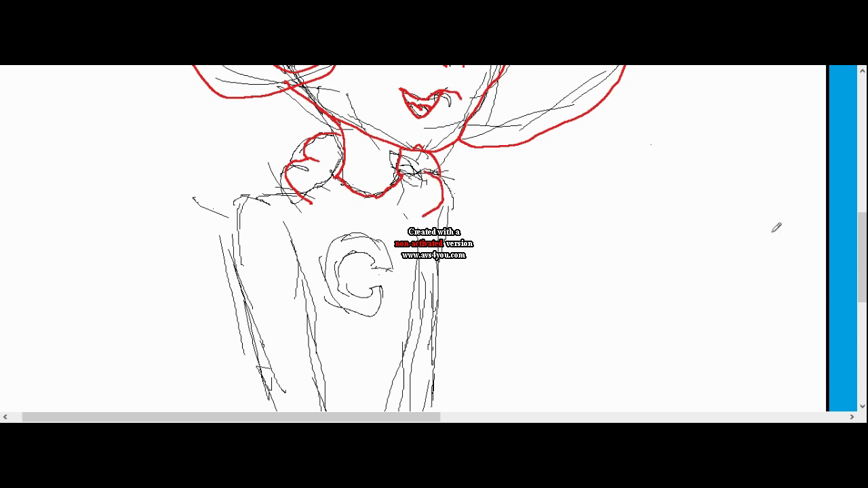
Step: Trace the outer contour of the hoodie's shoulders, sides and bottom edge in red
scroll(776, 228, down, 3)
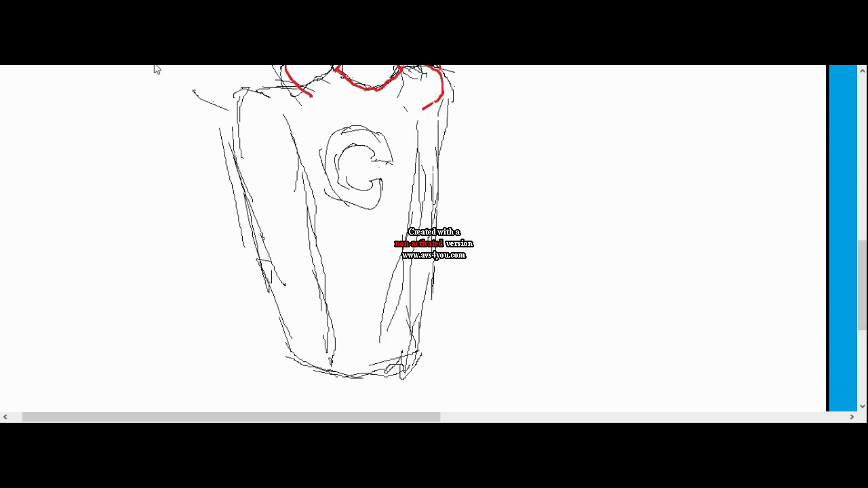
click(68, 65)
click(68, 65)
drag(440, 95, 423, 351)
mouse_move(302, 81)
mouse_down()
mouse_move(224, 130)
mouse_move(282, 332)
mouse_move(359, 377)
mouse_move(426, 346)
mouse_up()
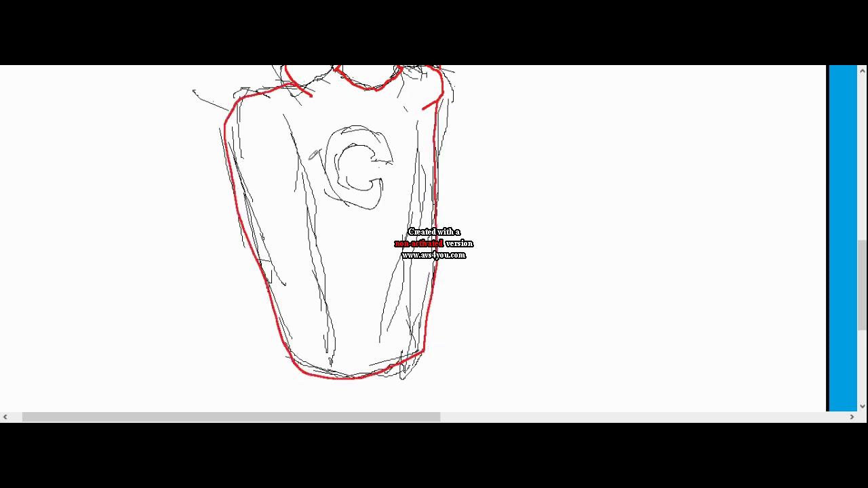
Step: Trace the two inner sleeve lines and the block letter C on the chest in red
drag(421, 117, 426, 335)
mouse_move(280, 111)
mouse_down()
mouse_move(323, 225)
mouse_move(338, 386)
mouse_up()
mouse_move(373, 160)
mouse_down()
mouse_move(382, 124)
mouse_move(324, 150)
mouse_move(361, 226)
mouse_move(392, 183)
mouse_move(370, 202)
mouse_move(346, 173)
mouse_move(363, 139)
mouse_move(380, 159)
mouse_up()
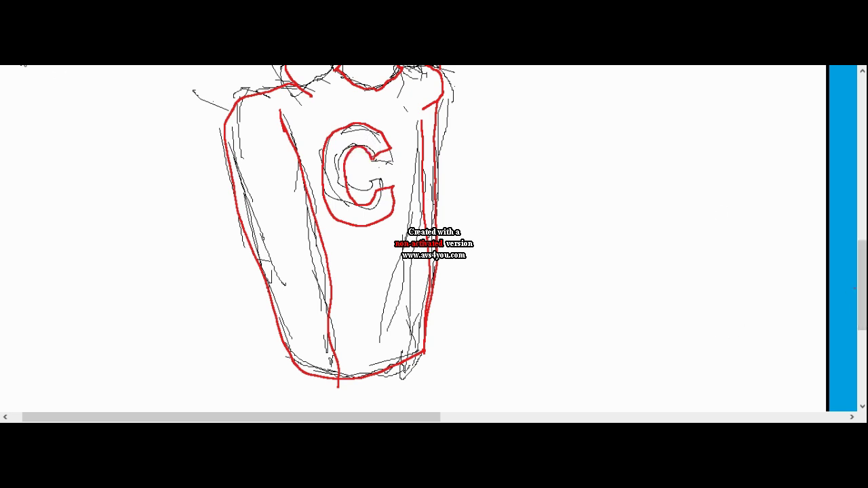
Step: Trace the ponytail and its hair tie in red
drag(862, 286, 863, 152)
mouse_move(233, 257)
mouse_down()
mouse_move(185, 280)
mouse_move(203, 298)
mouse_up()
mouse_move(204, 243)
mouse_down()
mouse_move(166, 227)
mouse_move(140, 239)
mouse_move(139, 227)
mouse_move(102, 250)
mouse_move(160, 379)
mouse_up()
mouse_move(187, 289)
mouse_down()
mouse_move(132, 317)
mouse_move(158, 358)
mouse_up()
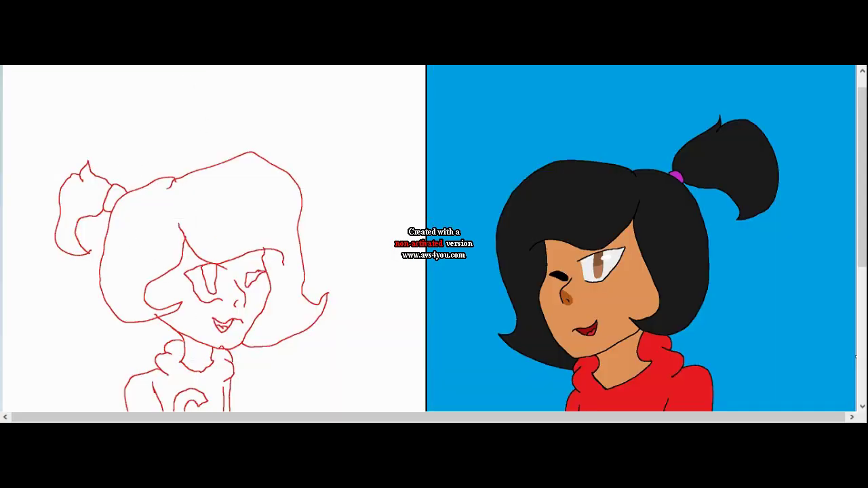
Step: Fill the hair and ponytail with the reference's near-black and the face and neck with its light brown skin colour
click(233, 196)
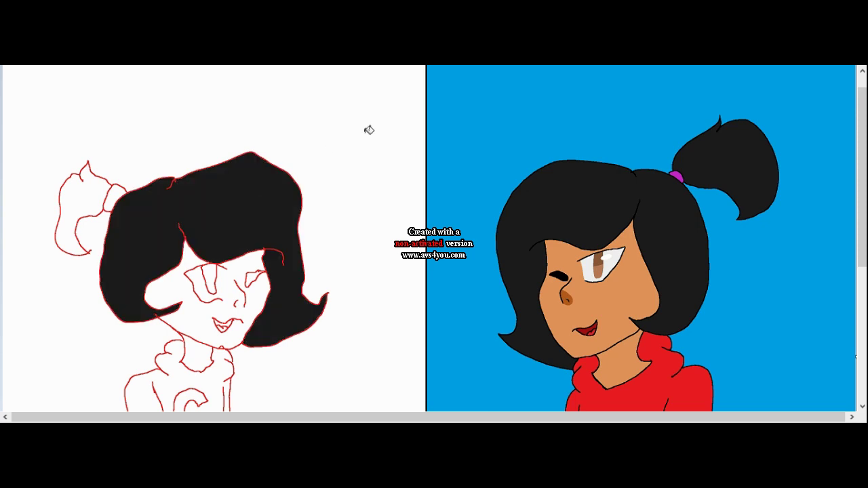
click(105, 196)
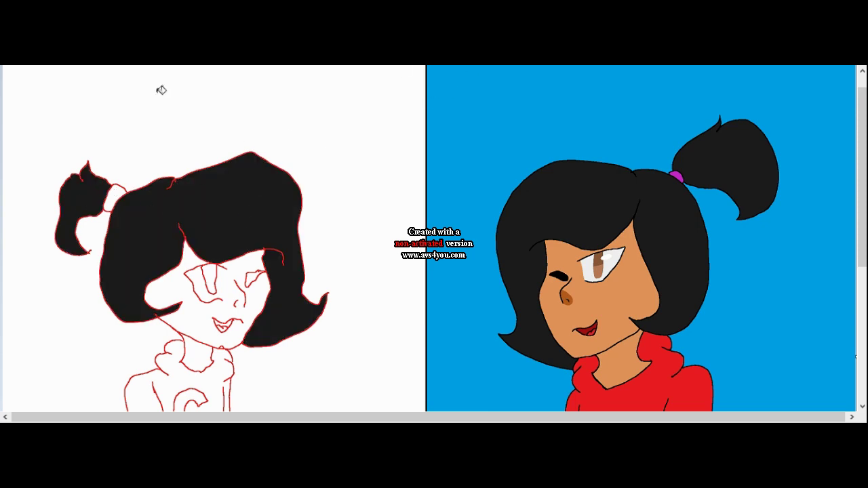
click(193, 320)
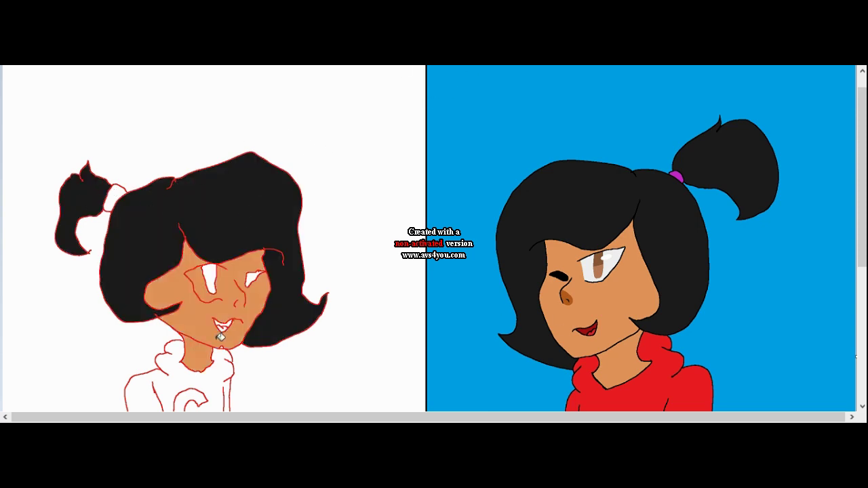
scroll(703, 315, down, 5)
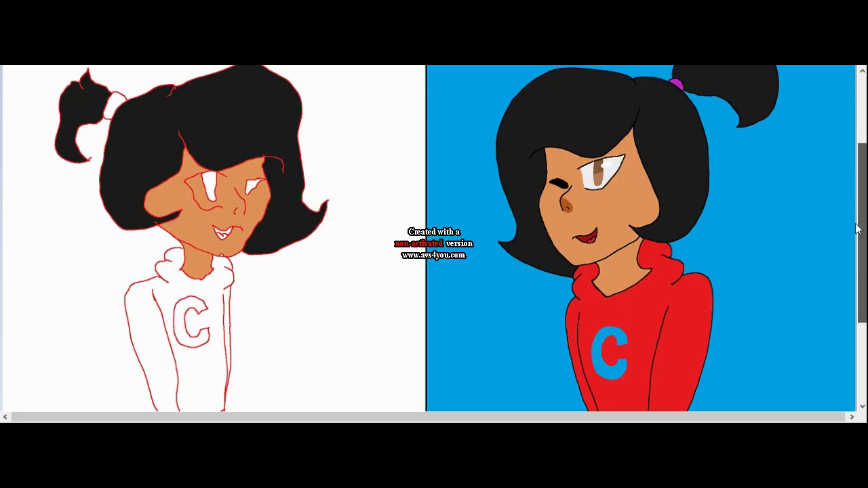
click(176, 216)
key(ctrl+z)
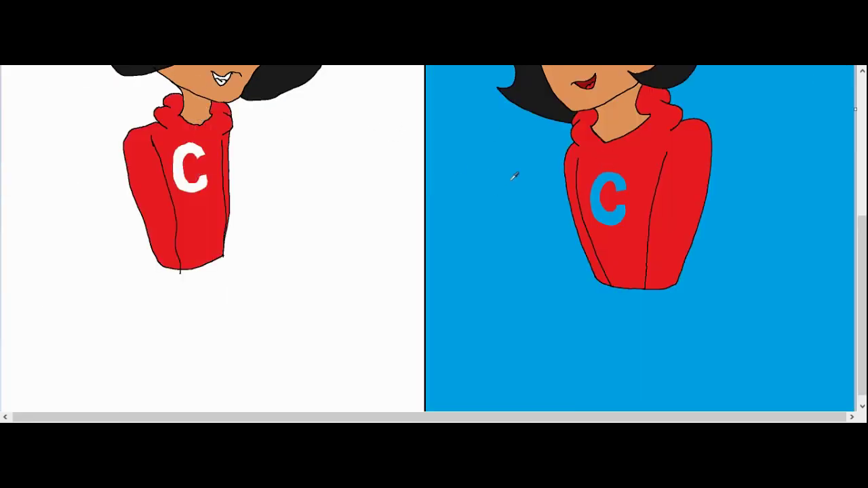
Step: Colour the letter C on the new hoodie with the blue sampled from the reference drawing's letter
click(607, 184)
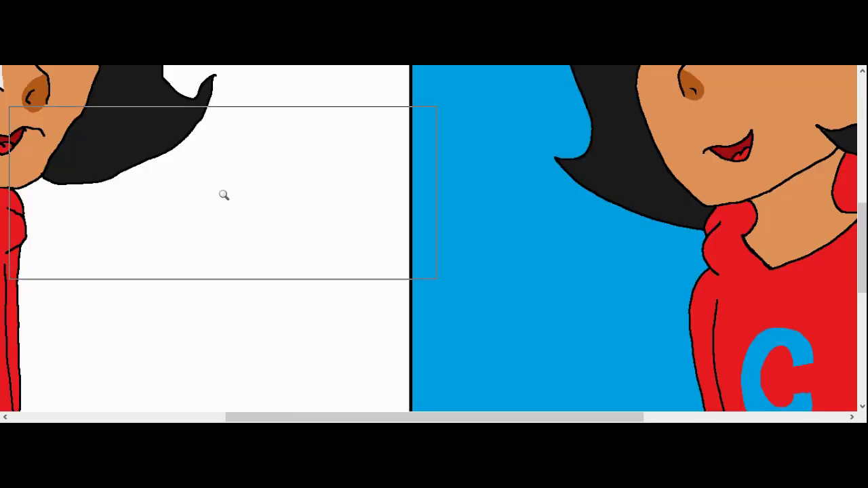
right_click(223, 195)
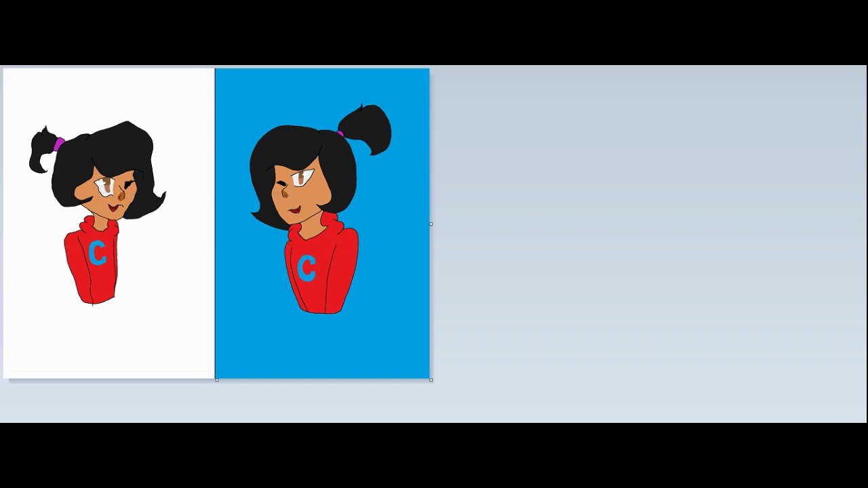